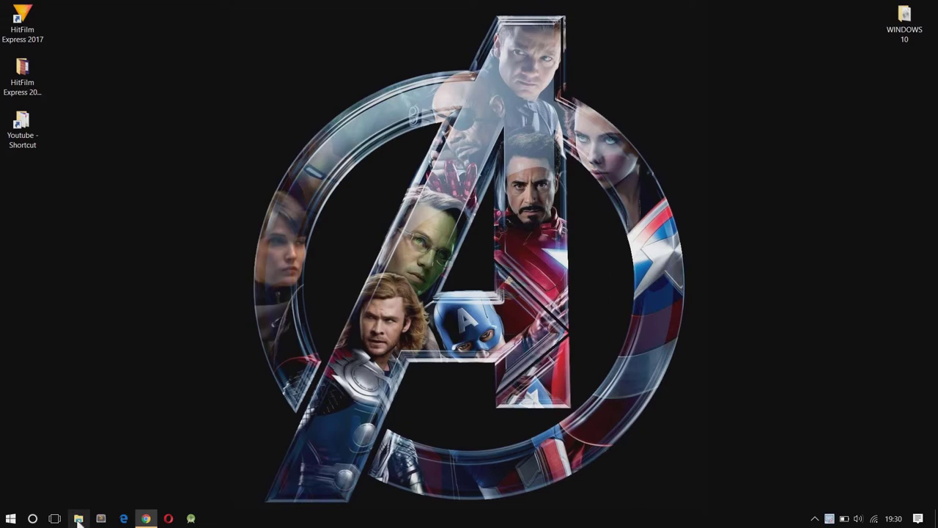
# - From This PC in File Explorer, quick-format the G: flash drive as FAT32
pyautogui.click(79, 519)
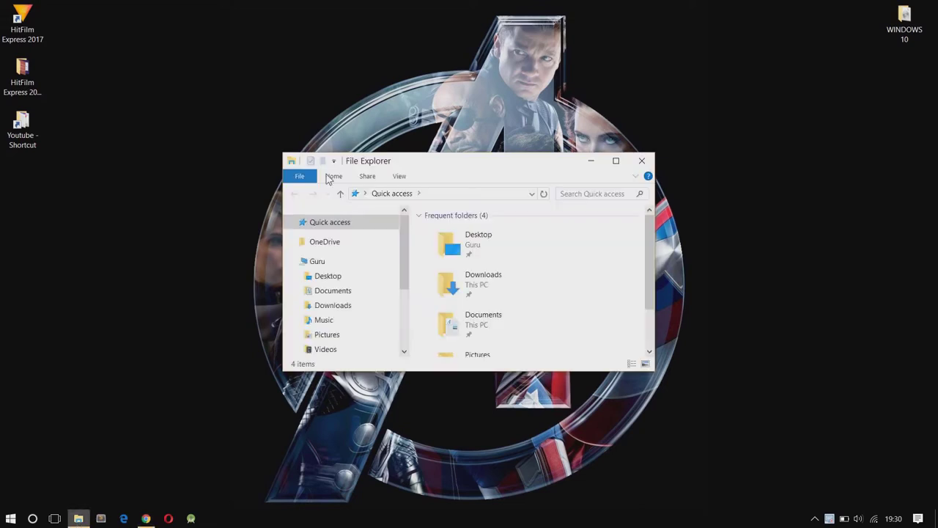
pyautogui.click(616, 161)
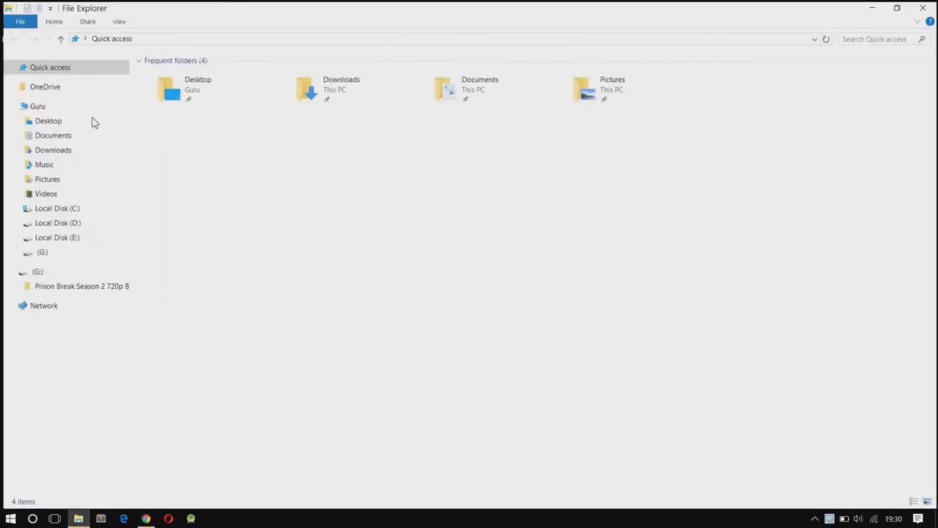
pyautogui.click(51, 104)
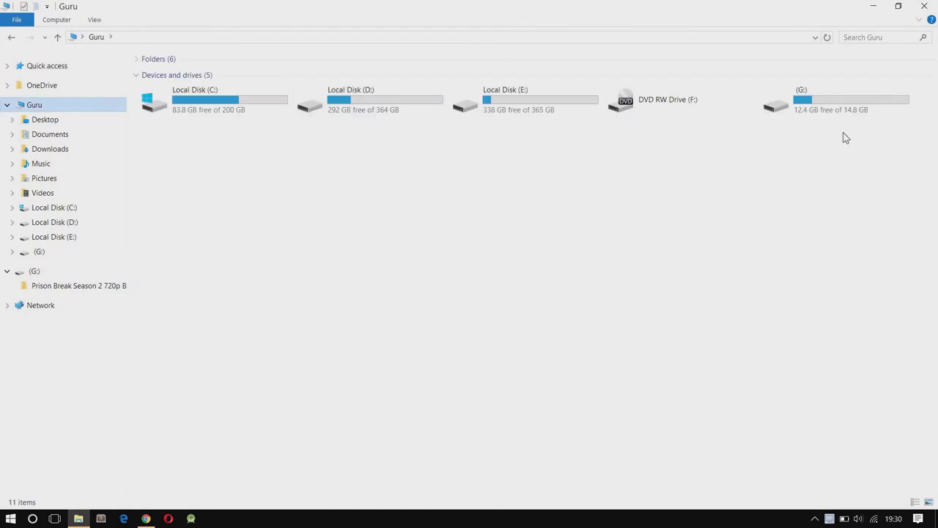
pyautogui.click(826, 118)
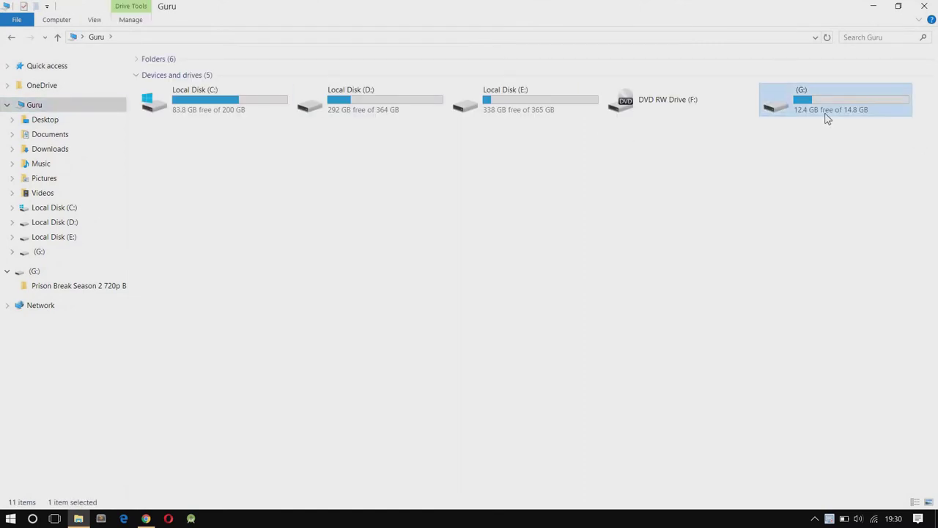
pyautogui.rightClick(826, 117)
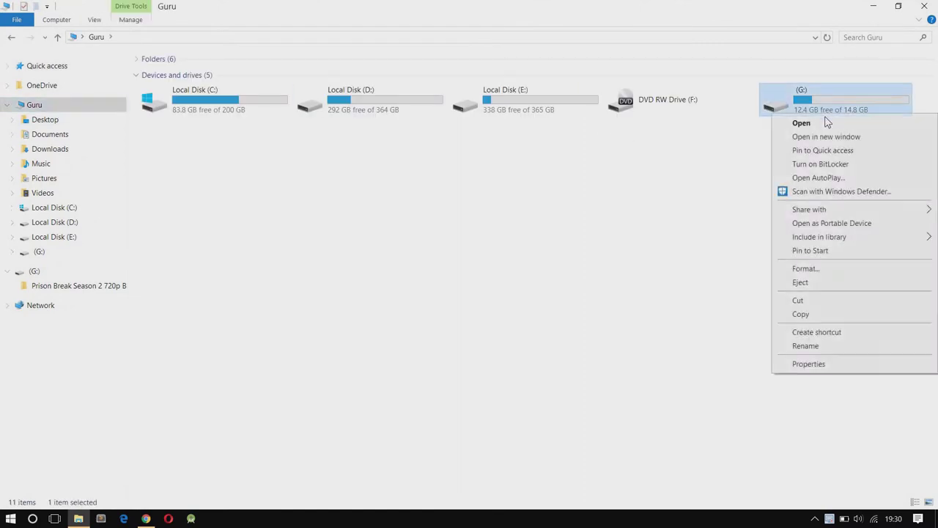
pyautogui.click(806, 269)
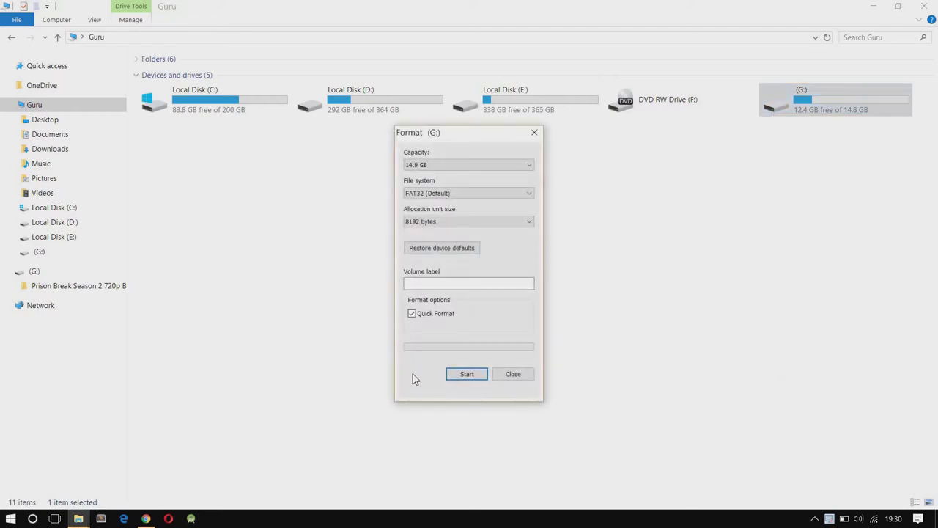
pyautogui.click(461, 377)
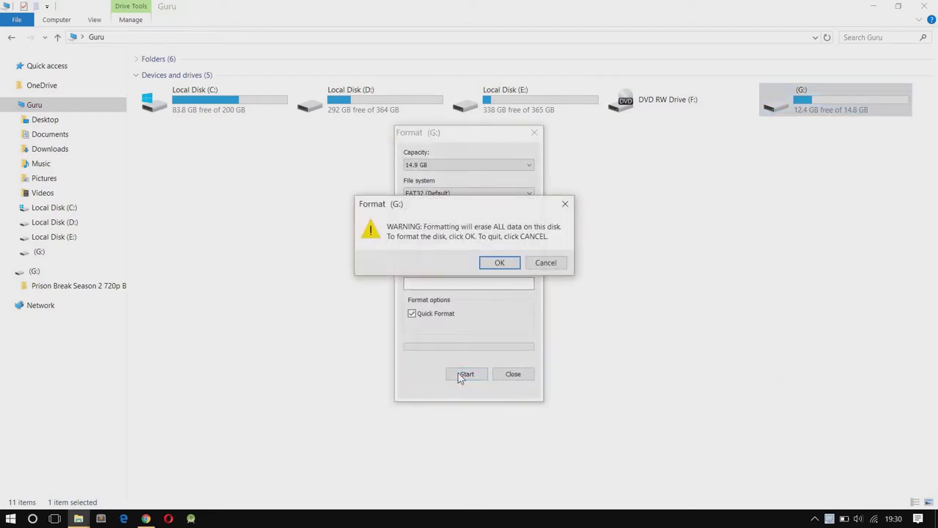
pyautogui.click(500, 266)
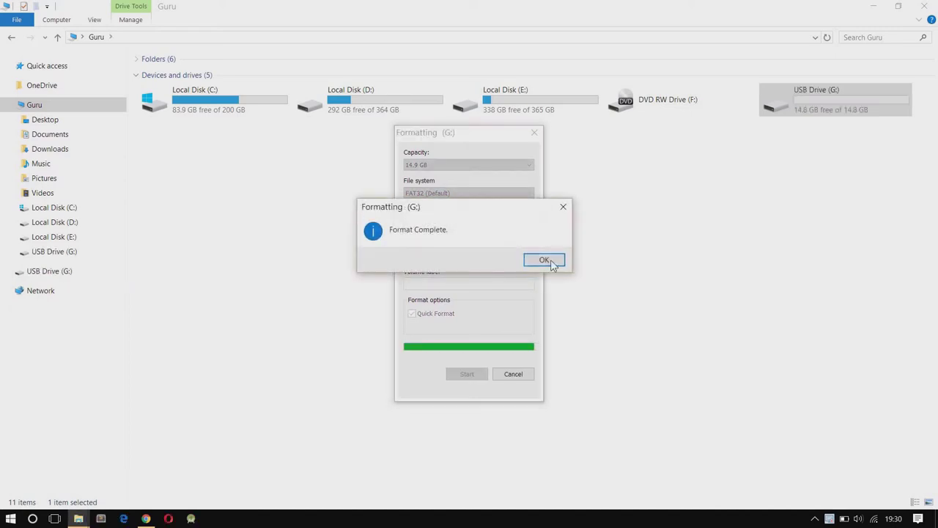
pyautogui.click(545, 261)
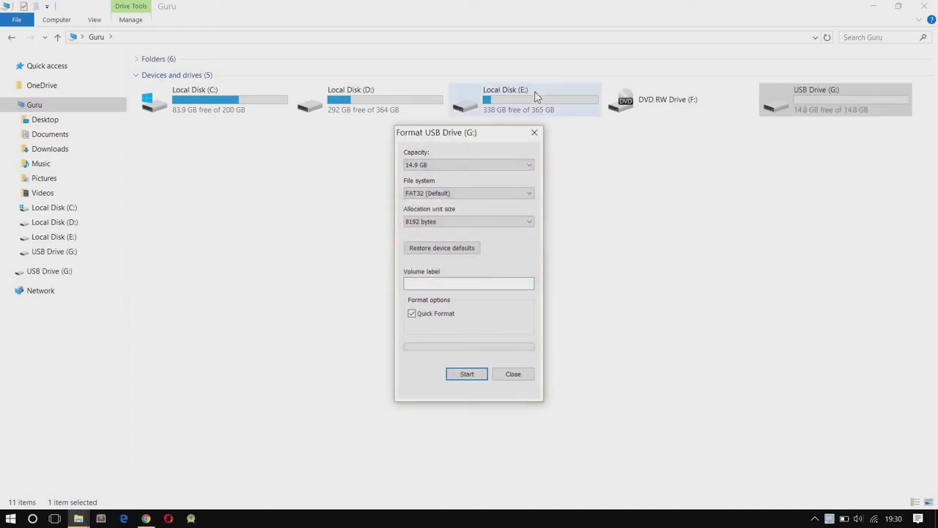
pyautogui.click(535, 133)
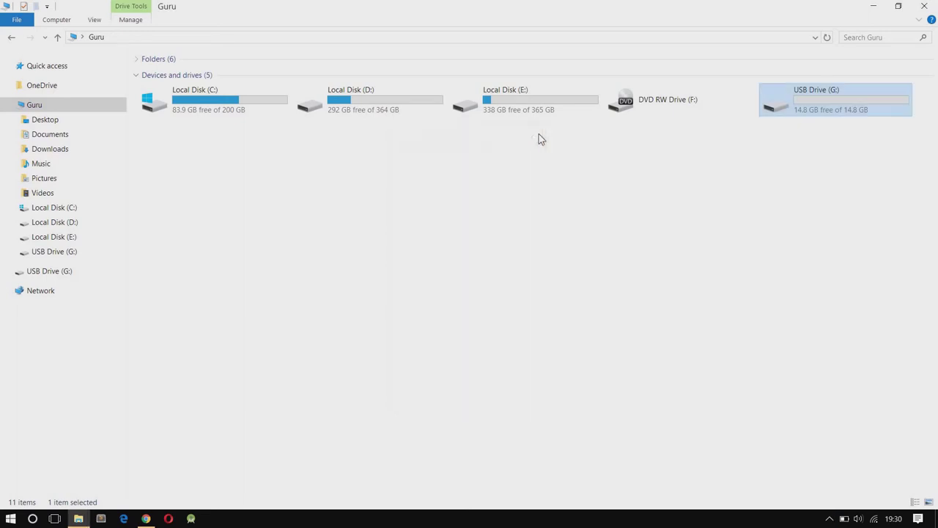
# - Close File Explorer and scroll the Rufus website in Chrome to the Rufus 2.16 download
pyautogui.click(931, 7)
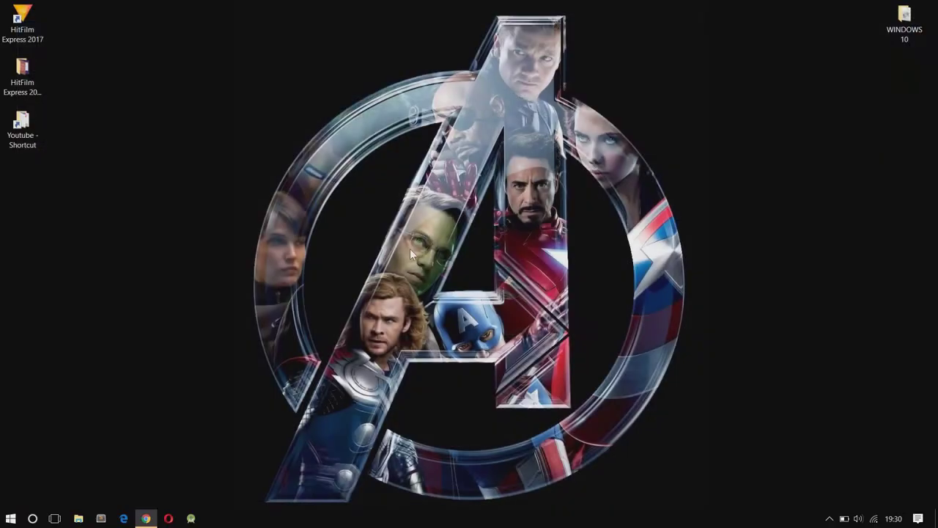
pyautogui.click(146, 518)
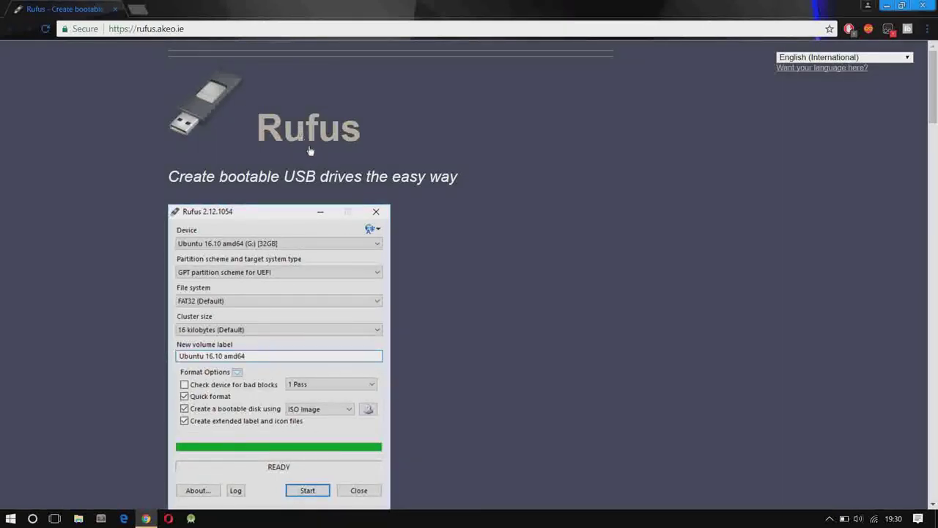
pyautogui.scroll(-1, 460, 247)
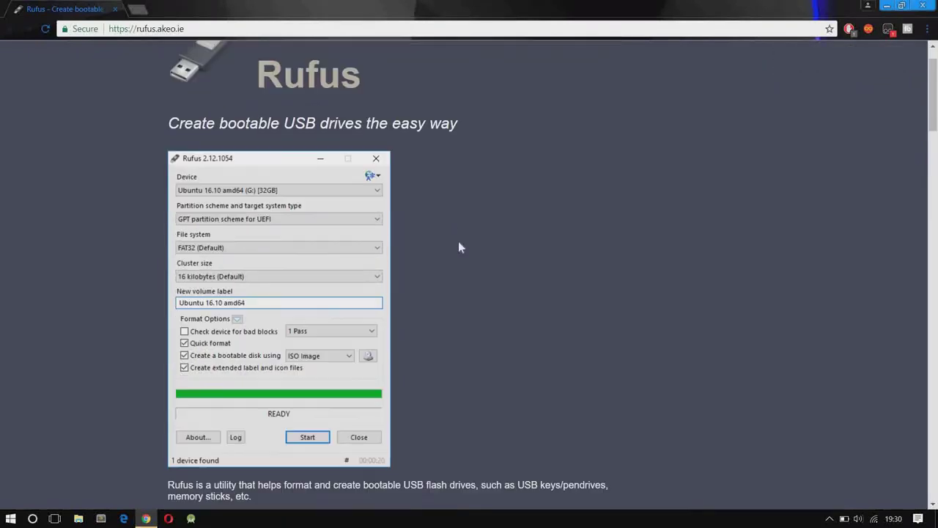
pyautogui.scroll(-2, 460, 247)
pyautogui.scroll(-2, 460, 247)
pyautogui.scroll(-2, 459, 247)
pyautogui.scroll(-2, 460, 247)
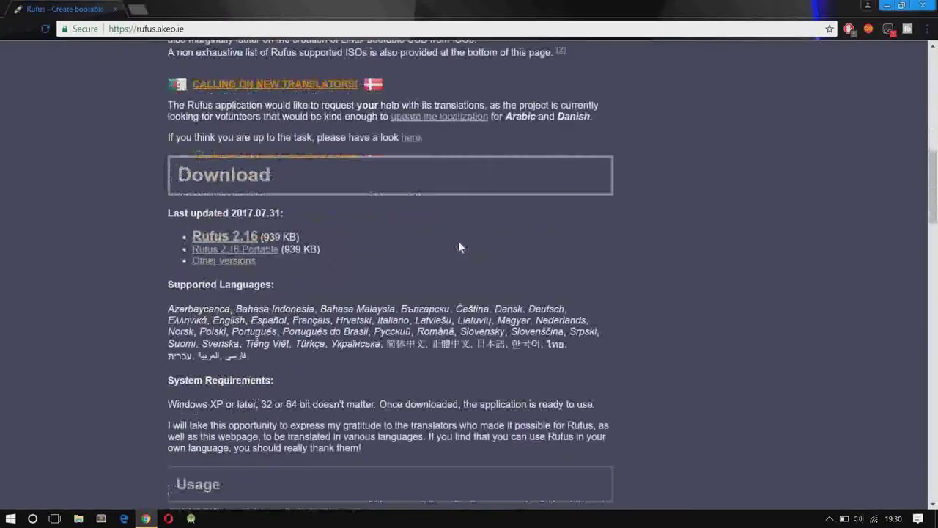
pyautogui.scroll(-1, 460, 247)
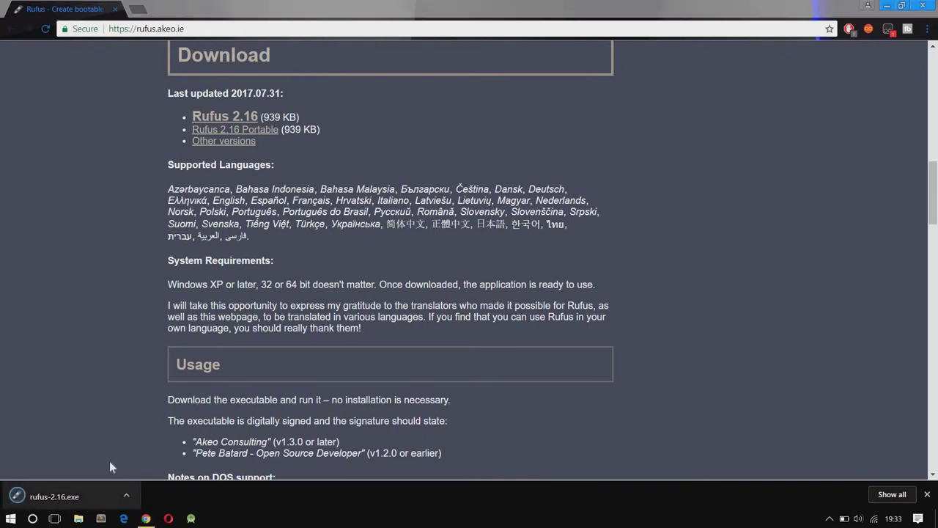
# - Launch Rufus with the 16GB G: drive as target and a 16 KB cluster size
pyautogui.click(58, 496)
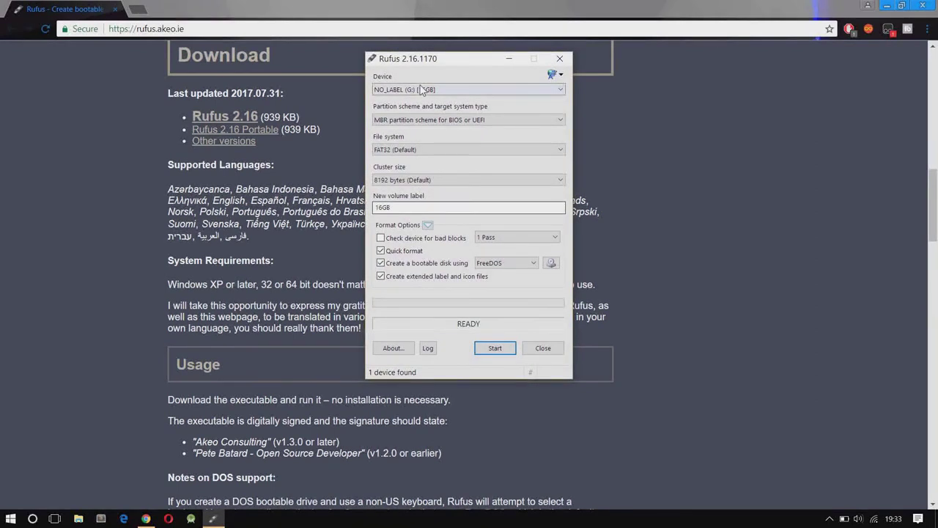
pyautogui.click(421, 89)
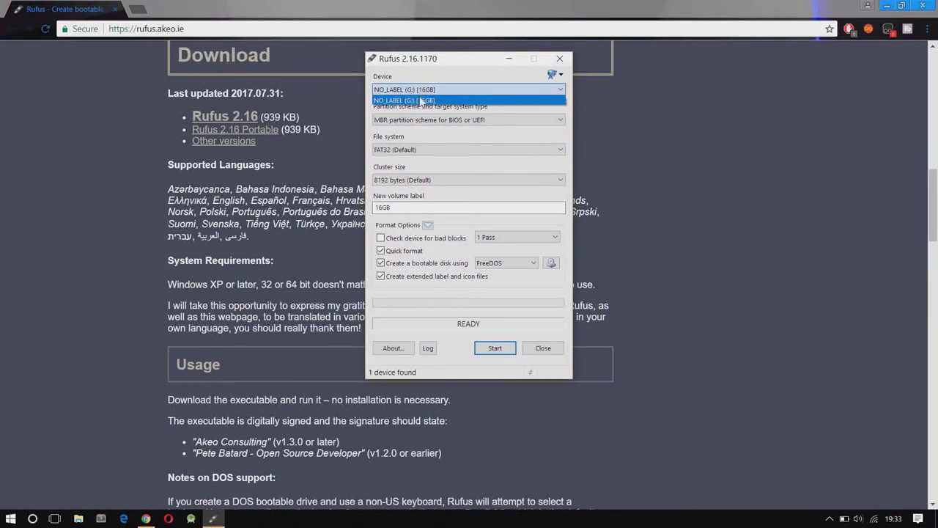
pyautogui.click(431, 101)
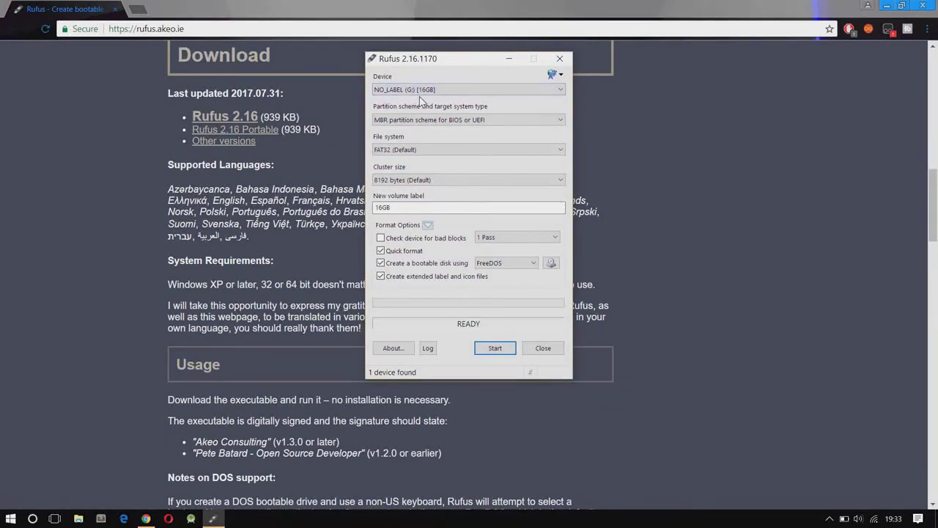
pyautogui.click(419, 182)
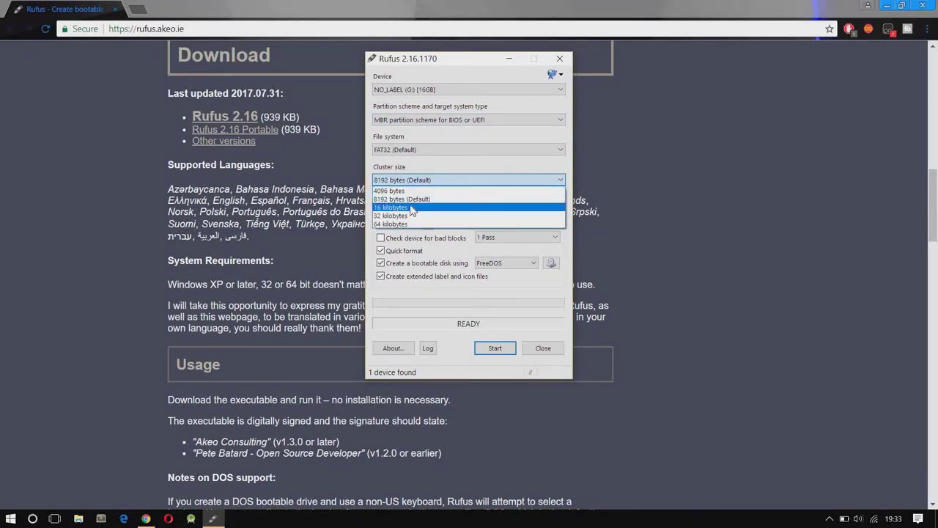
pyautogui.click(412, 209)
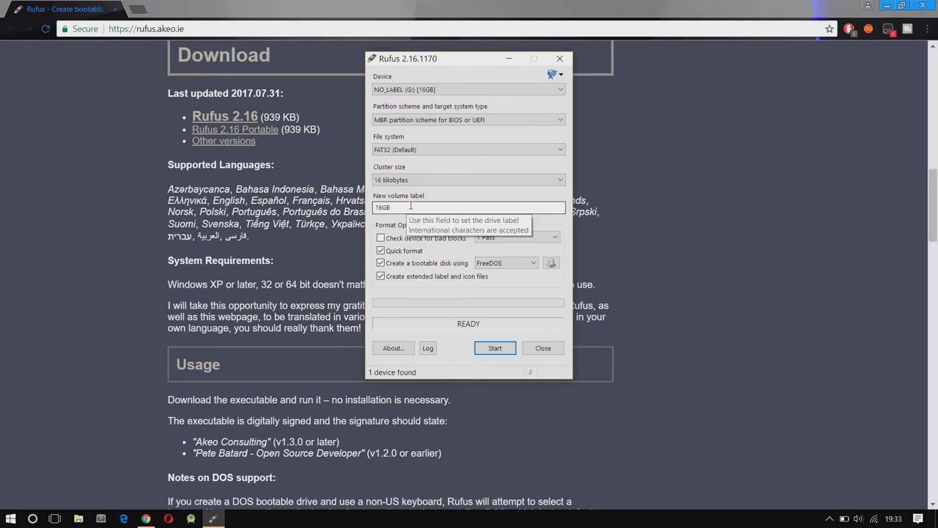
# - Load Windows 10 Pro X64.iso from Desktop > WINDOWS 10 as the boot image
pyautogui.click(553, 264)
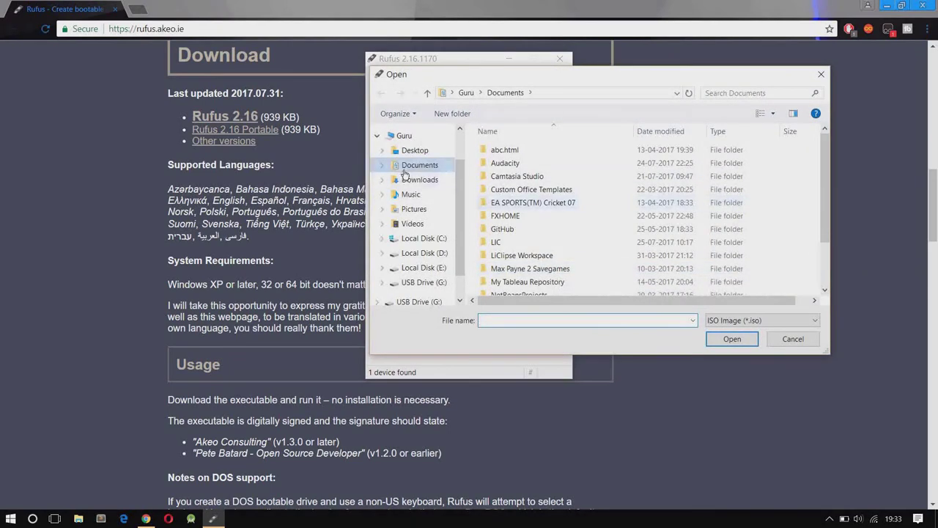
pyautogui.click(419, 151)
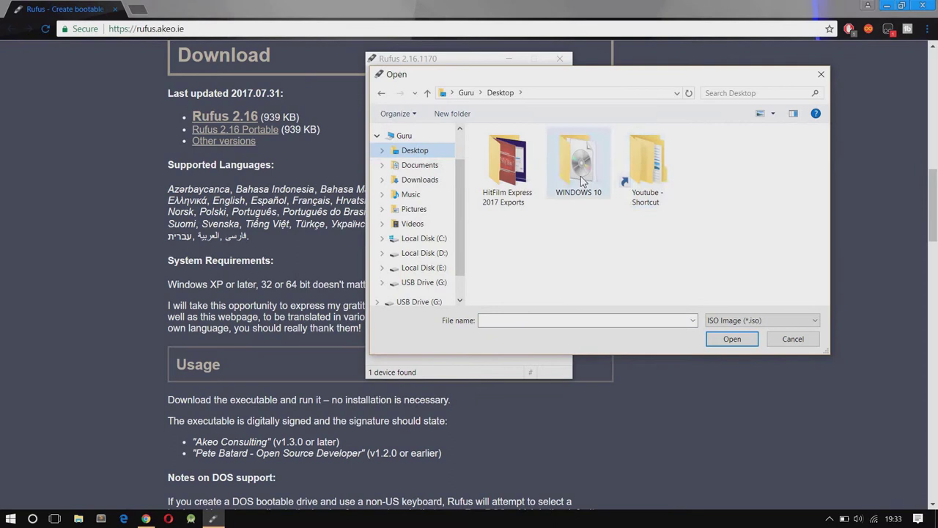
pyautogui.doubleClick(580, 176)
pyautogui.click(530, 150)
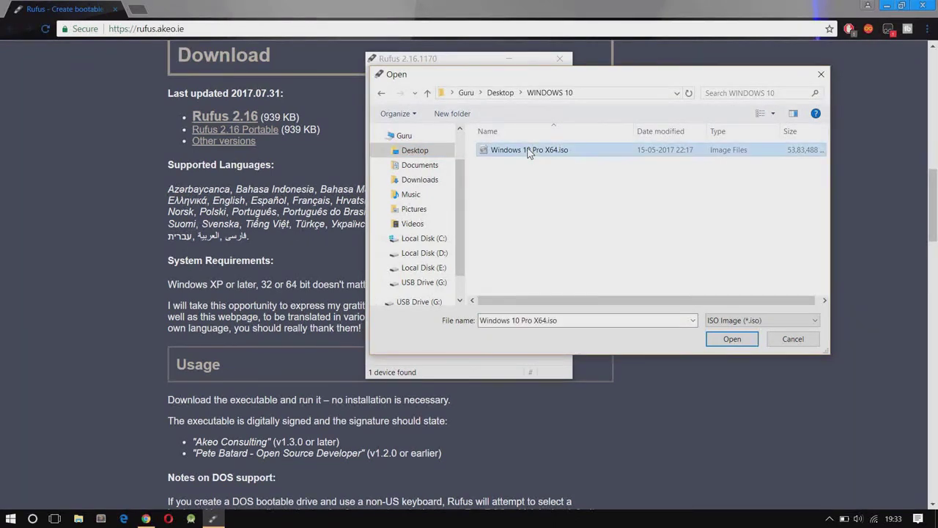
pyautogui.click(730, 340)
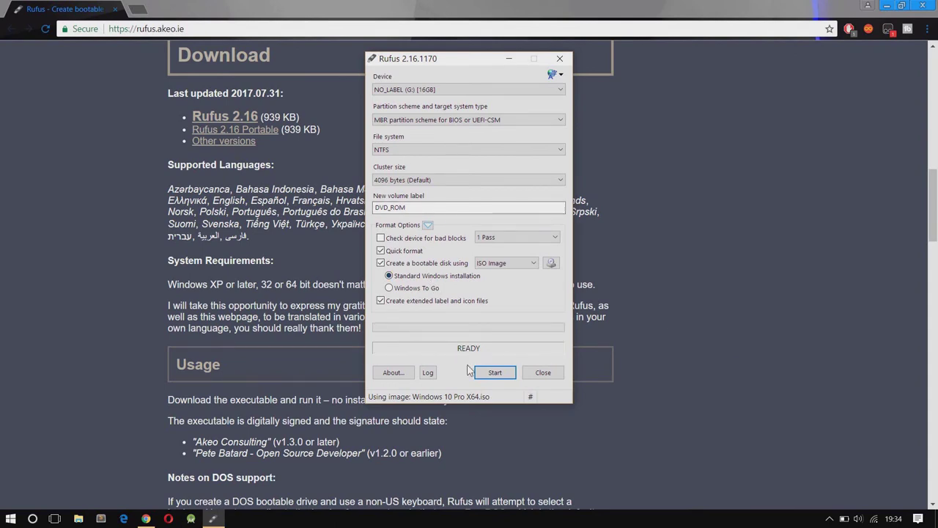
# - Write the Windows 10 image to the G: drive, close Rufus, and bring up the Win+X power menu to restart
pyautogui.click(497, 373)
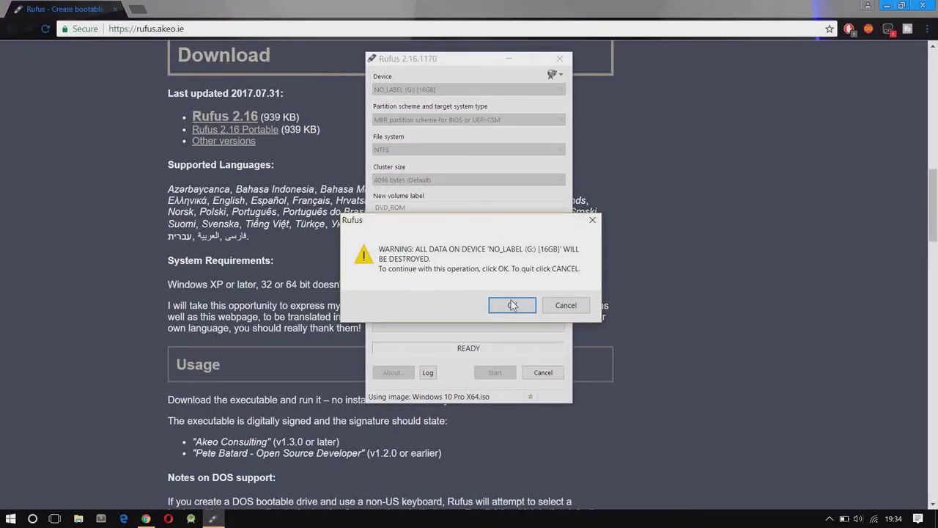
pyautogui.click(512, 305)
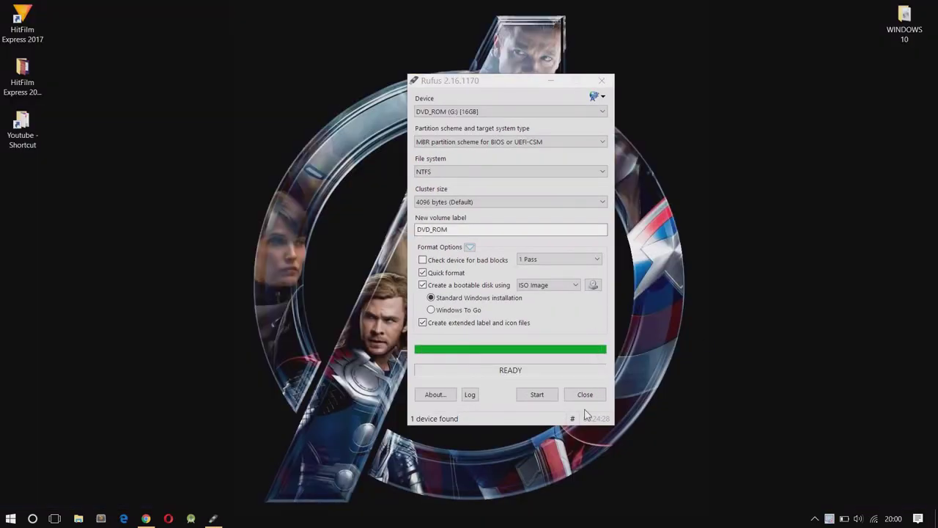
pyautogui.click(585, 396)
pyautogui.press('super+x')
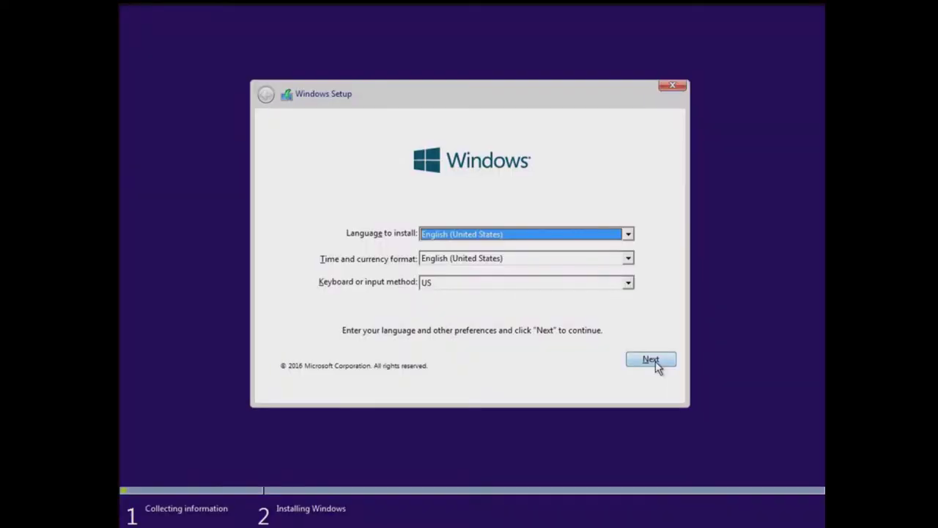
# - Install Windows 10 x64 in English onto Drive 0's unallocated space, accepting the license terms
pyautogui.click(656, 361)
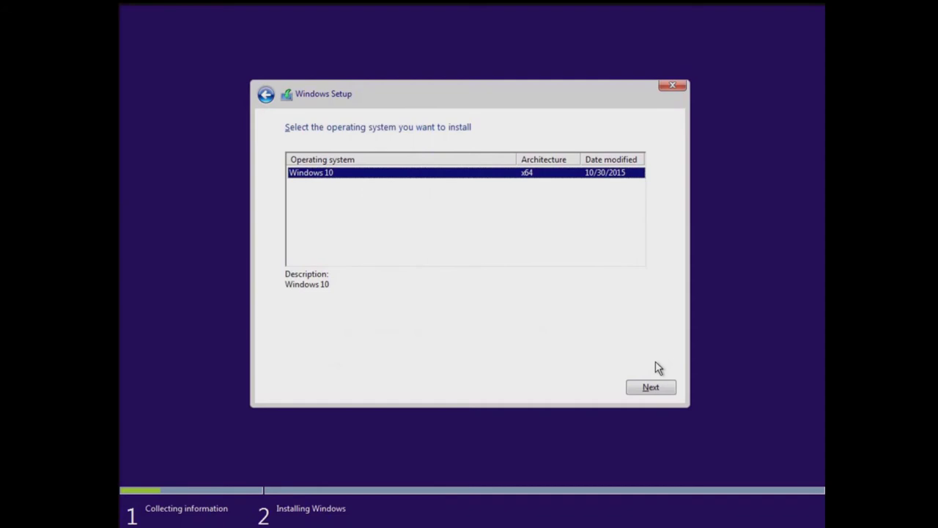
pyautogui.click(652, 387)
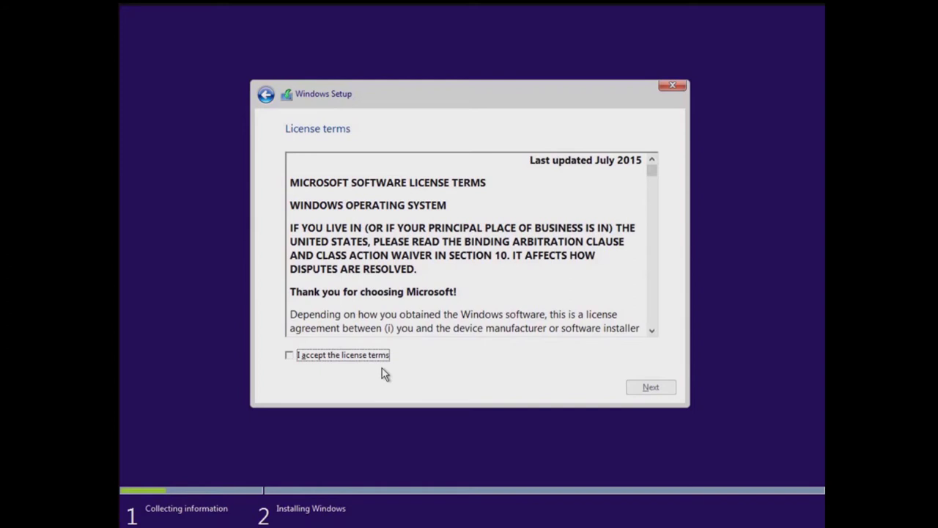
pyautogui.click(290, 355)
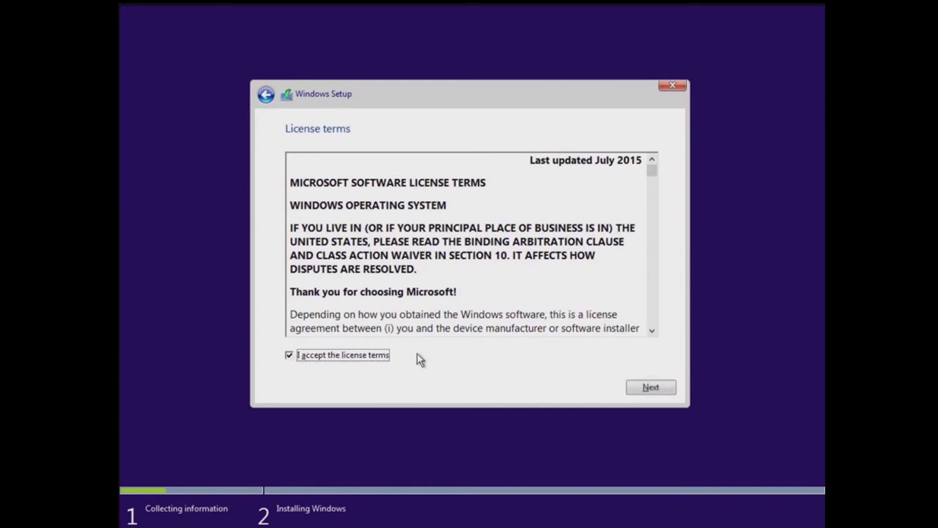
pyautogui.click(666, 390)
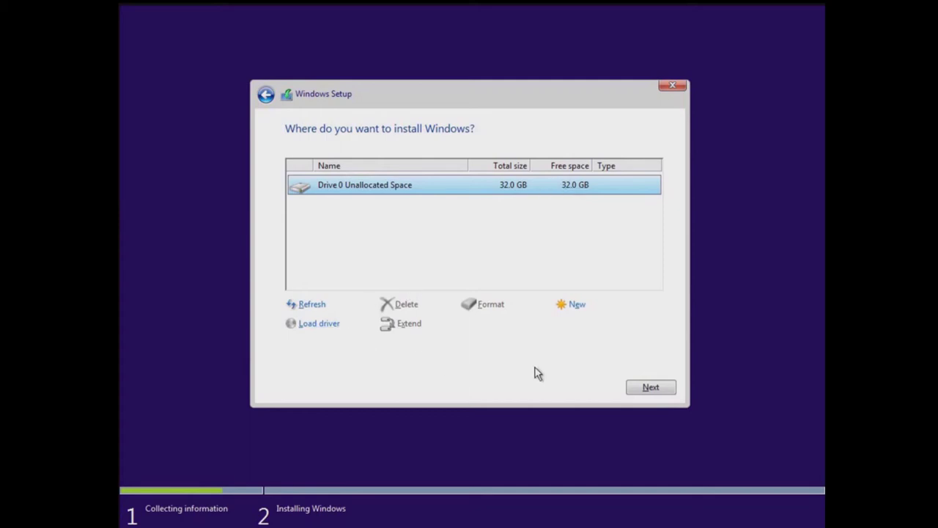
pyautogui.click(645, 390)
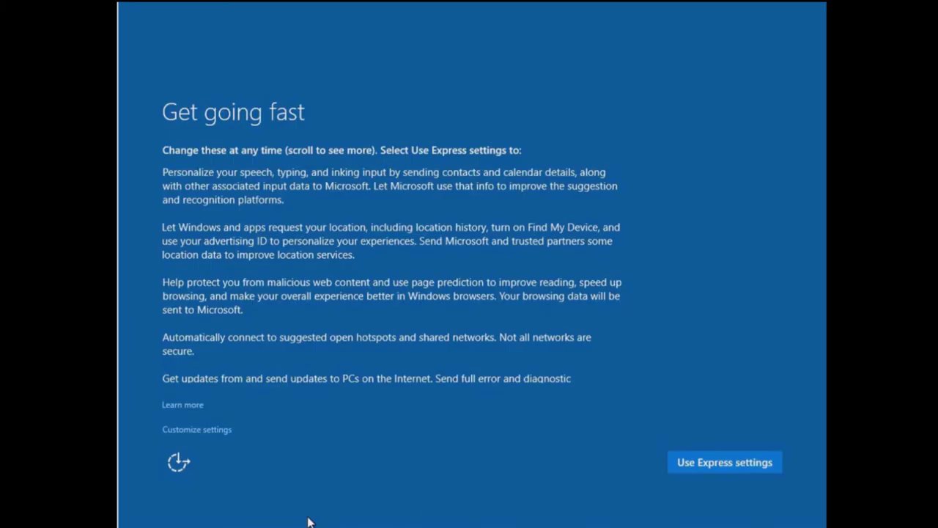
# - Use express settings and create a local account with the chosen user name
pyautogui.click(722, 462)
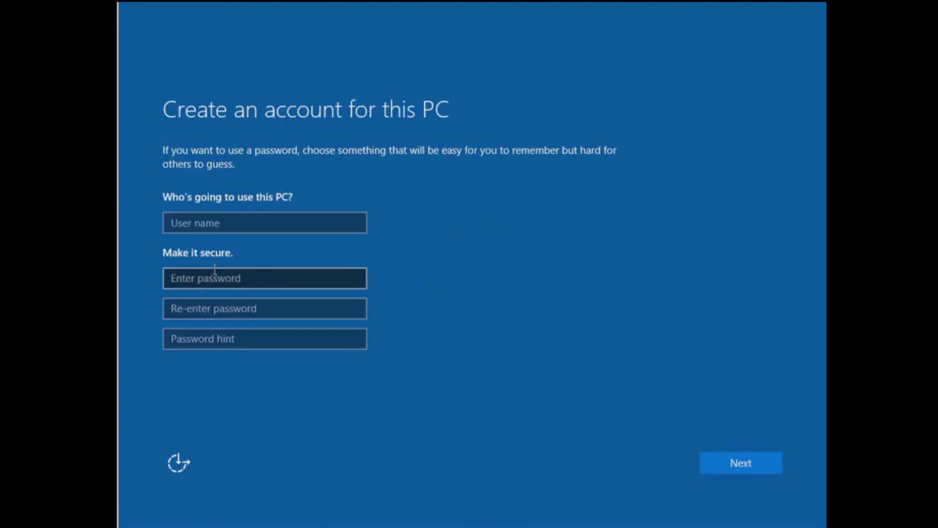
pyautogui.click(204, 227)
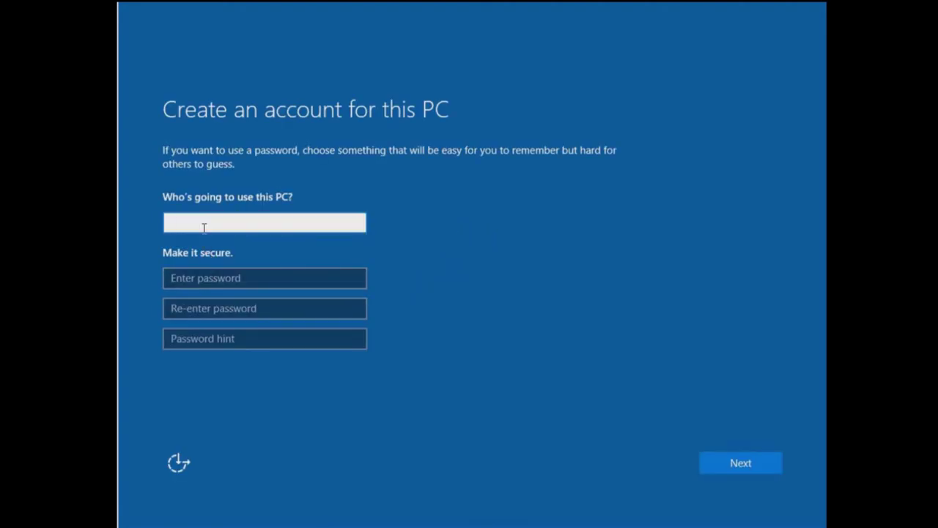
pyautogui.write('what')
pyautogui.write('whyhow')
pyautogui.click(748, 472)
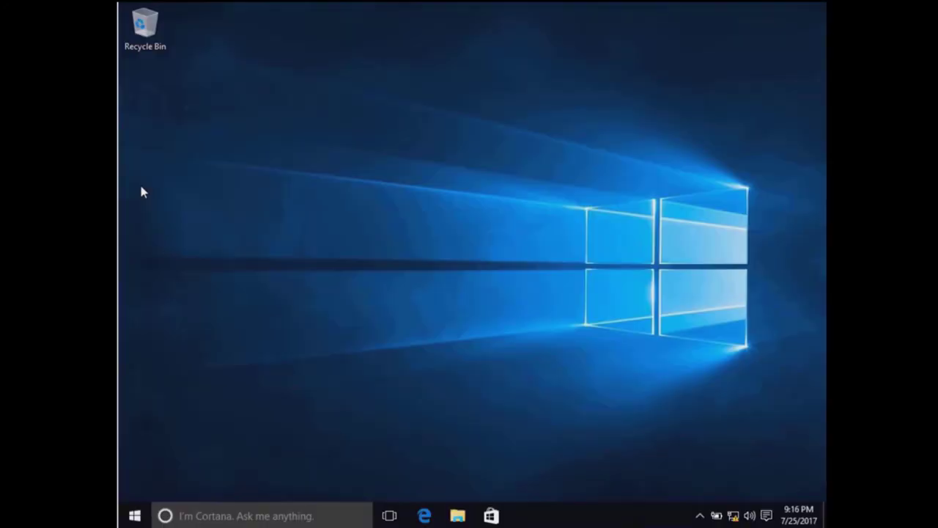
pyautogui.rightClick(363, 126)
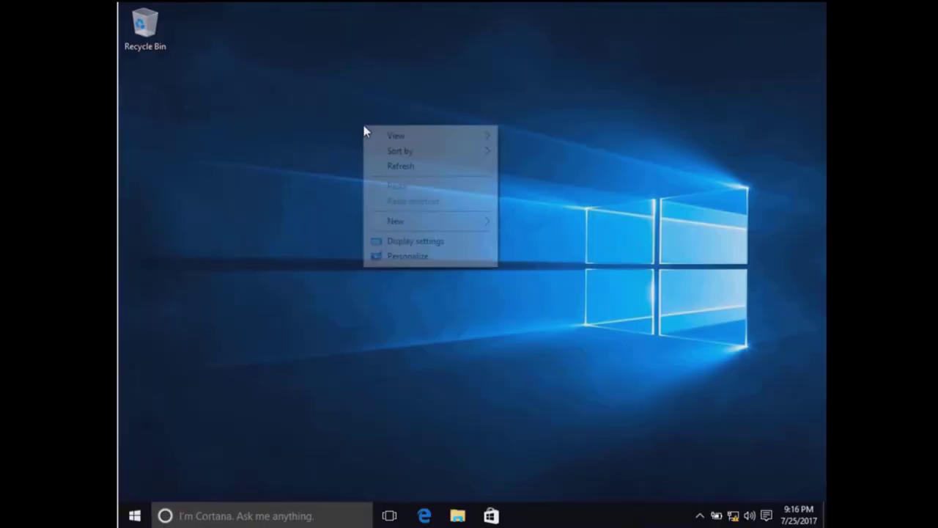
pyautogui.click(381, 168)
pyautogui.rightClick(319, 145)
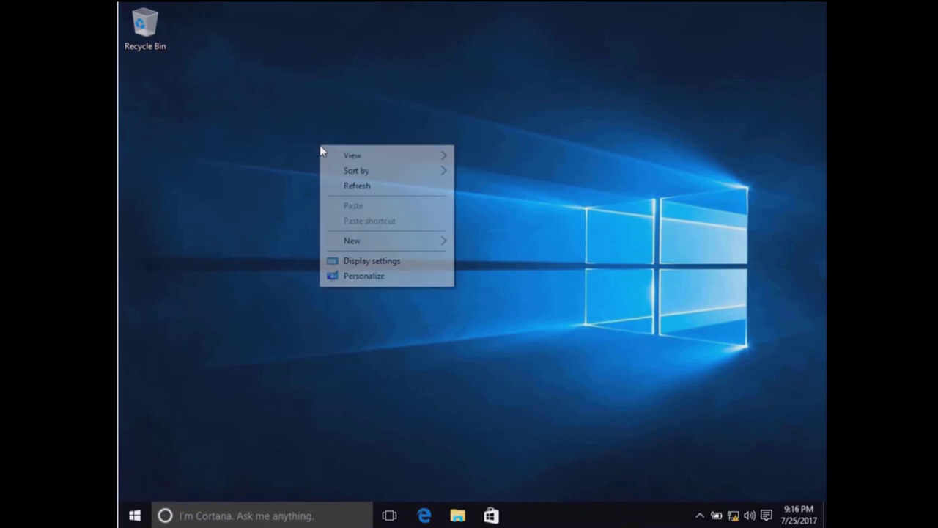
pyautogui.click(360, 185)
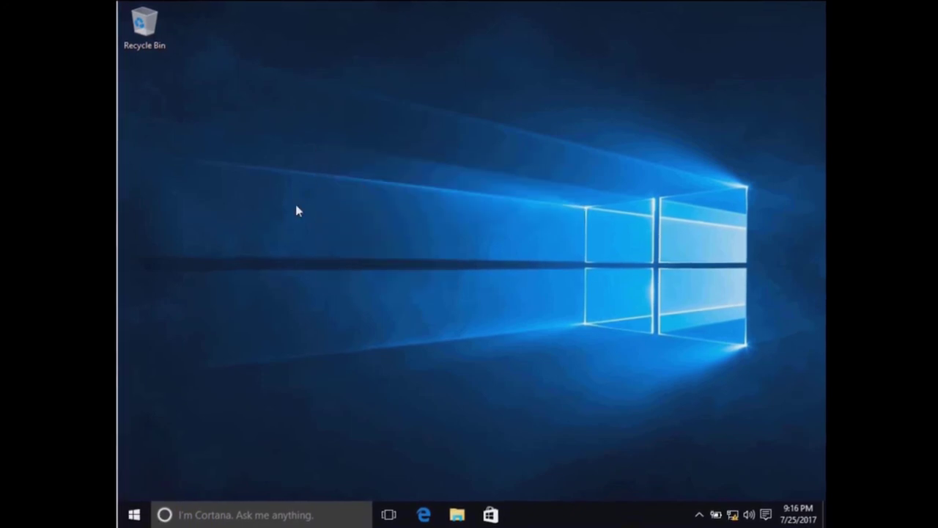
pyautogui.rightClick(128, 515)
pyautogui.click(236, 195)
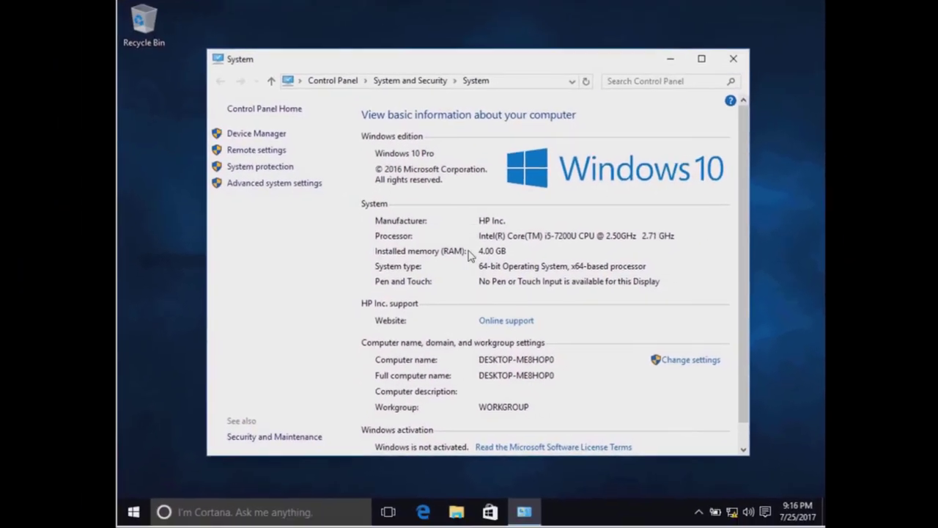
pyautogui.click(728, 58)
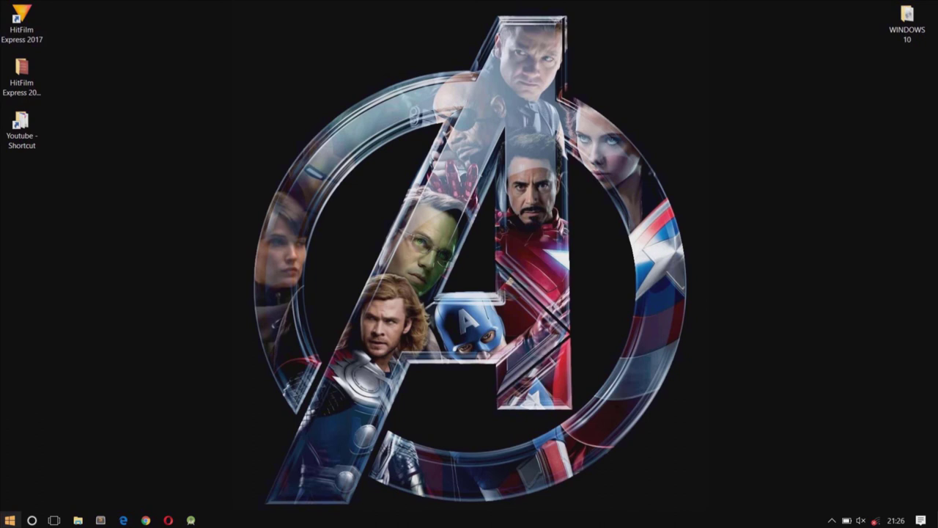
# - Open the maximized System page from the Start right-click menu and begin product key entry
pyautogui.rightClick(10, 520)
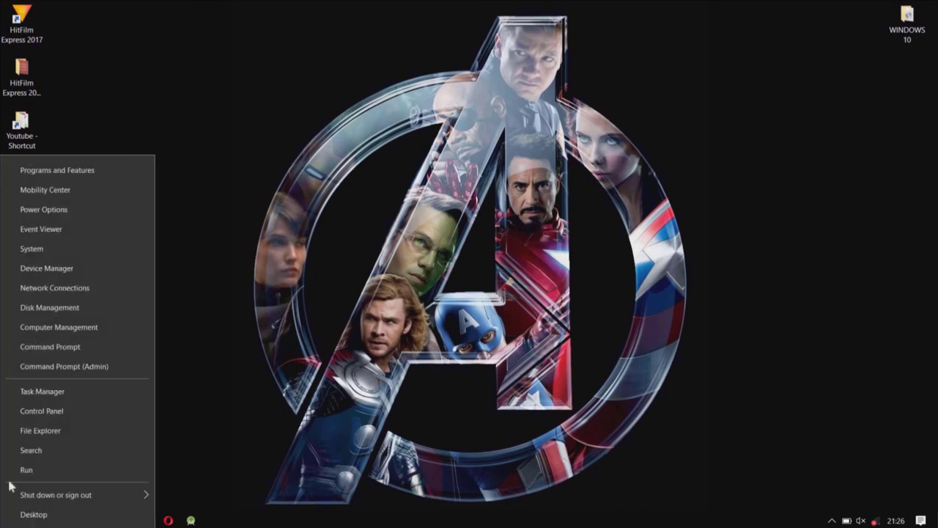
pyautogui.click(95, 247)
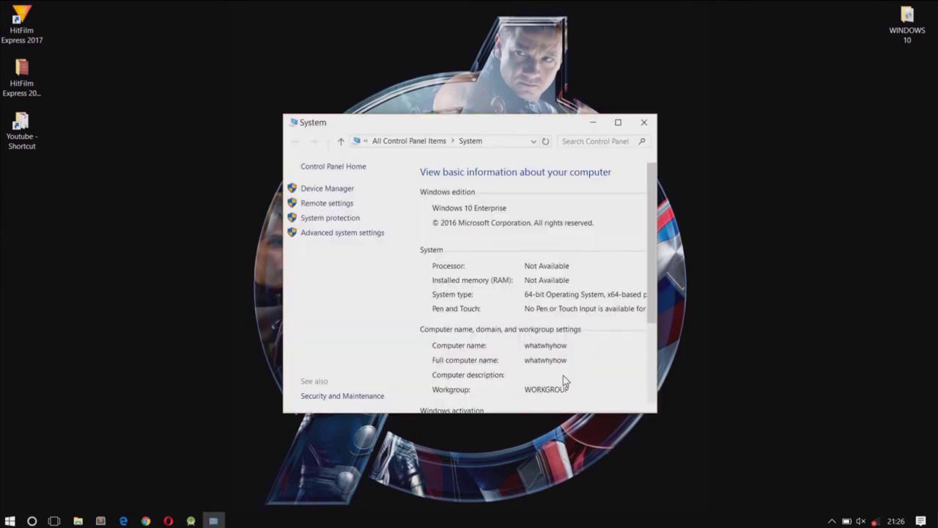
pyautogui.click(620, 126)
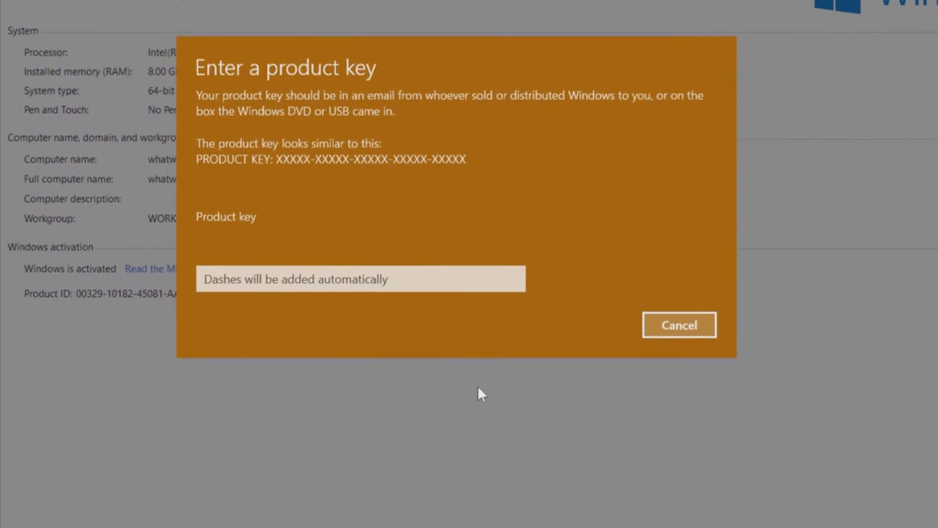
pyautogui.click(377, 273)
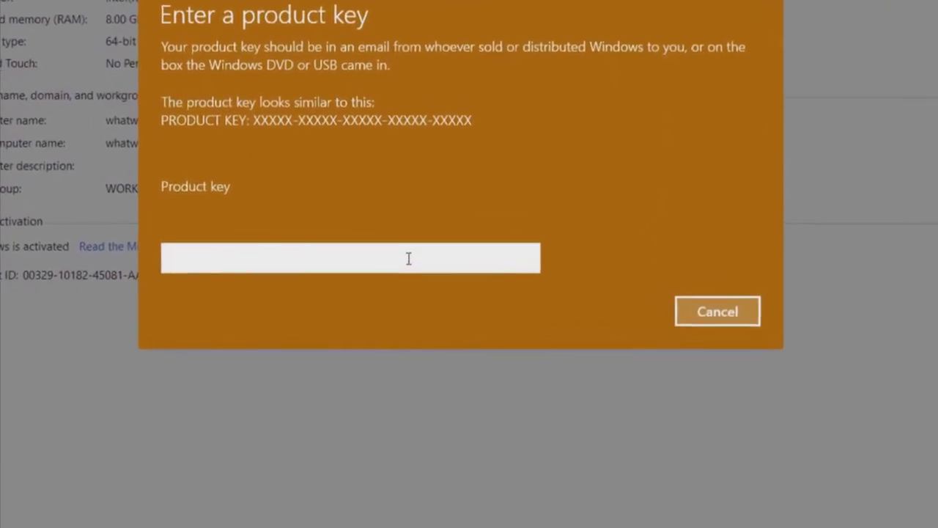